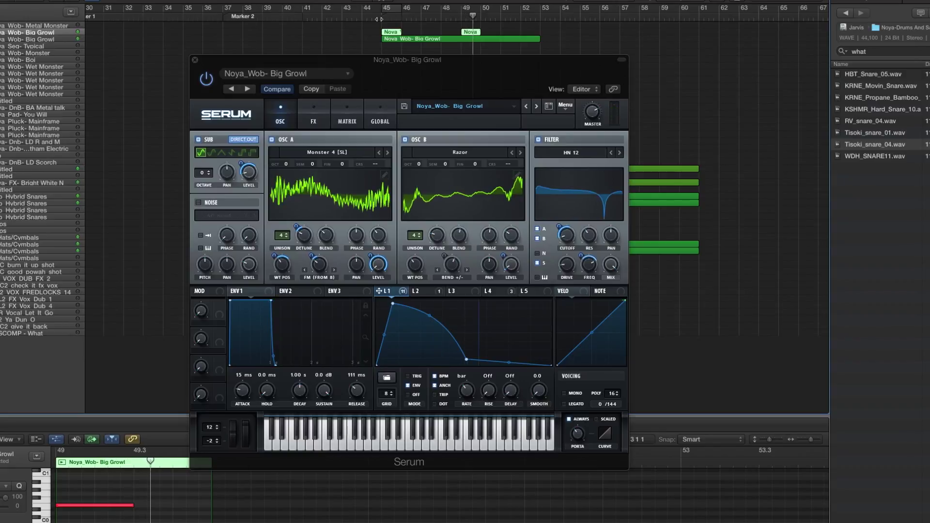
Solo the Noya_Wob- Big Growl track and reposition its Serum window over the arrangement
key(s)
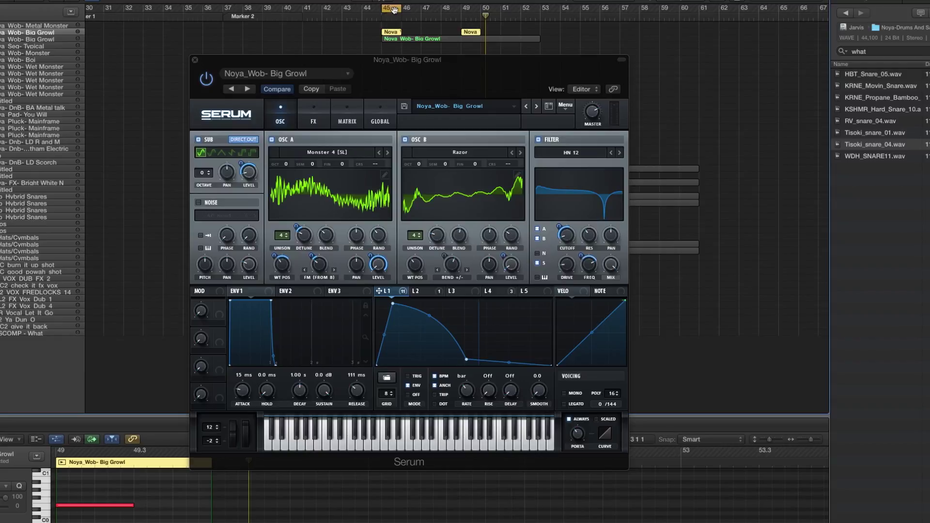
drag(475, 64, 564, 52)
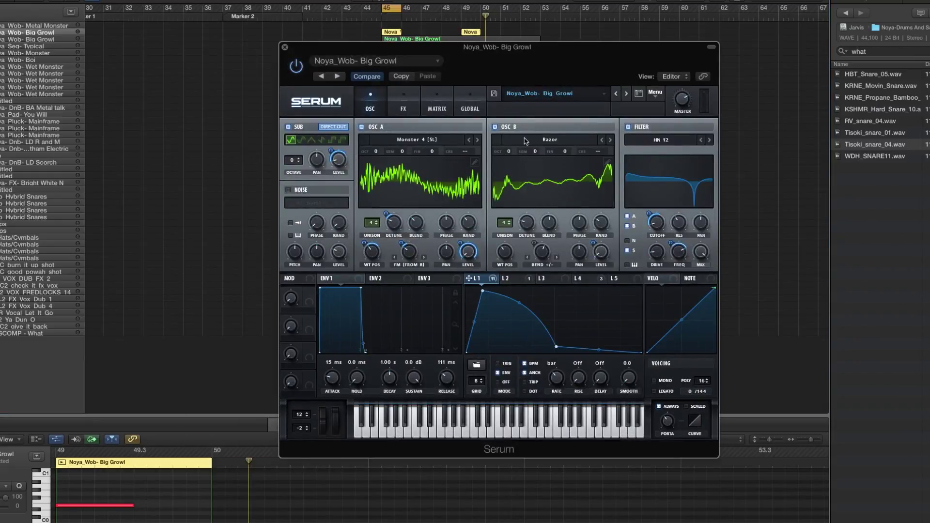
drag(551, 59, 515, 55)
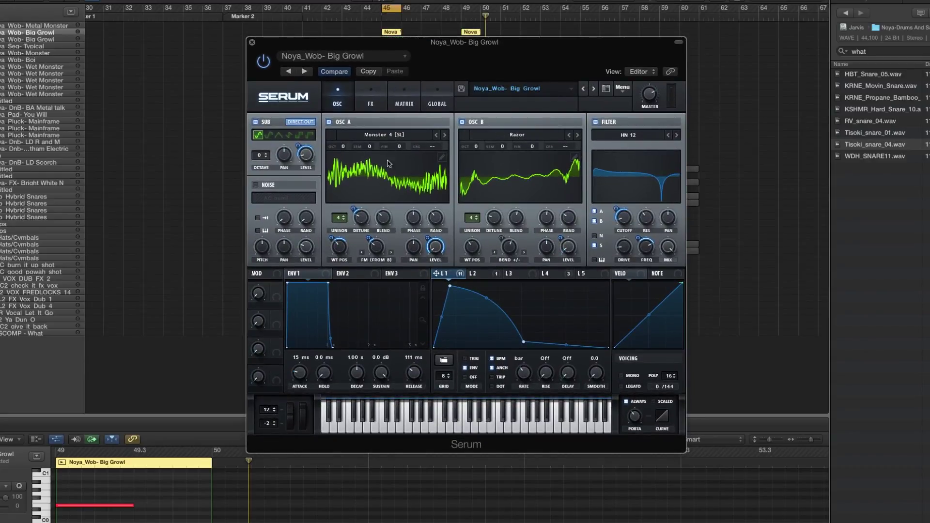
Look up oscillator A's Monster 4 [SL] wavetable among the Spectral tables and play back the growl clip
click(398, 136)
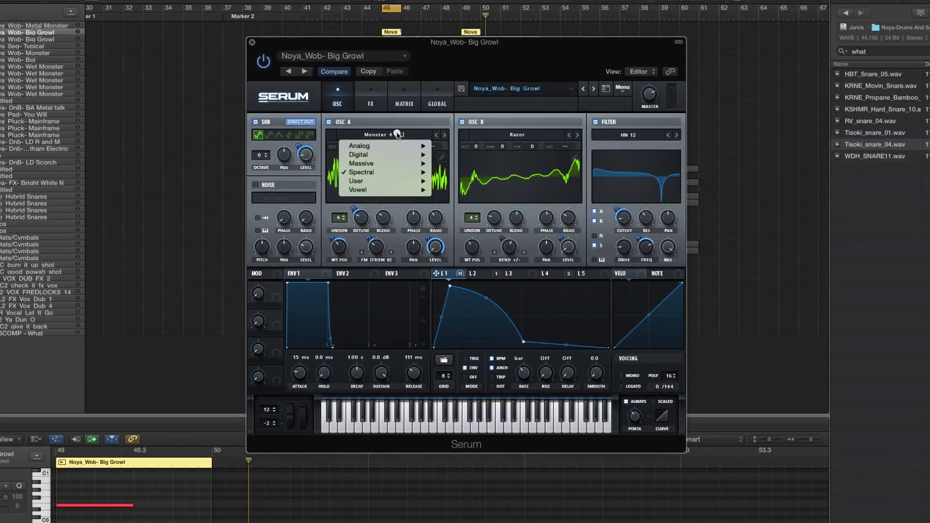
mouse_move(409, 174)
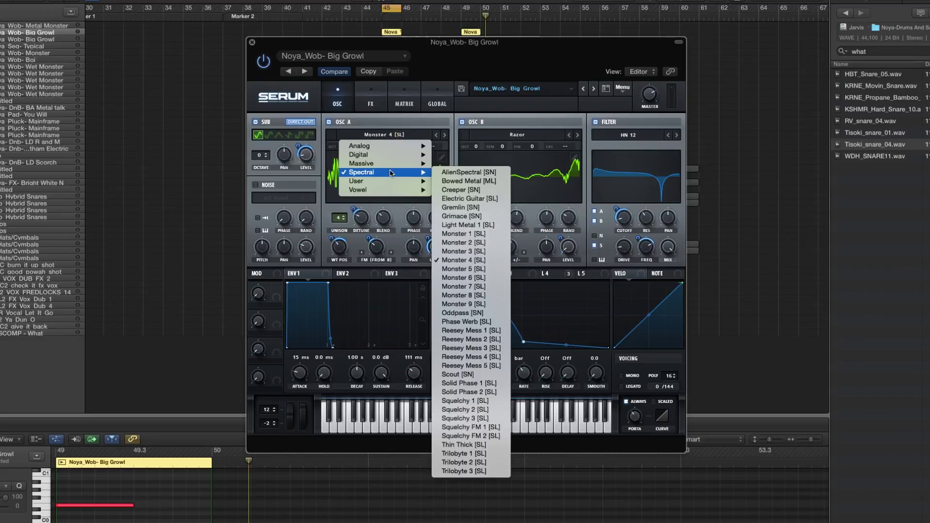
click(468, 262)
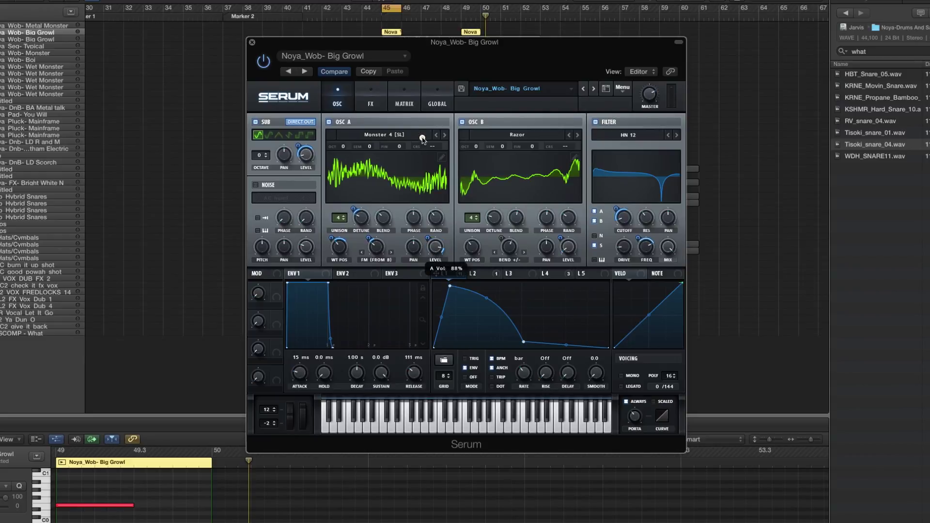
key(space)
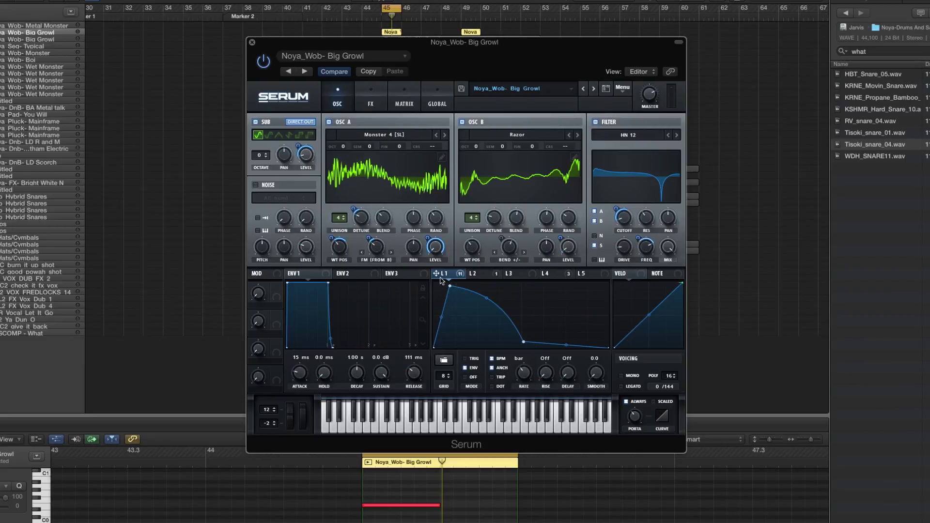
Review oscillator A's warp modes and the modulators assigned to its FM (from B) warp amount while listening
mouse_move(441, 280)
mouse_move(425, 225)
click(377, 259)
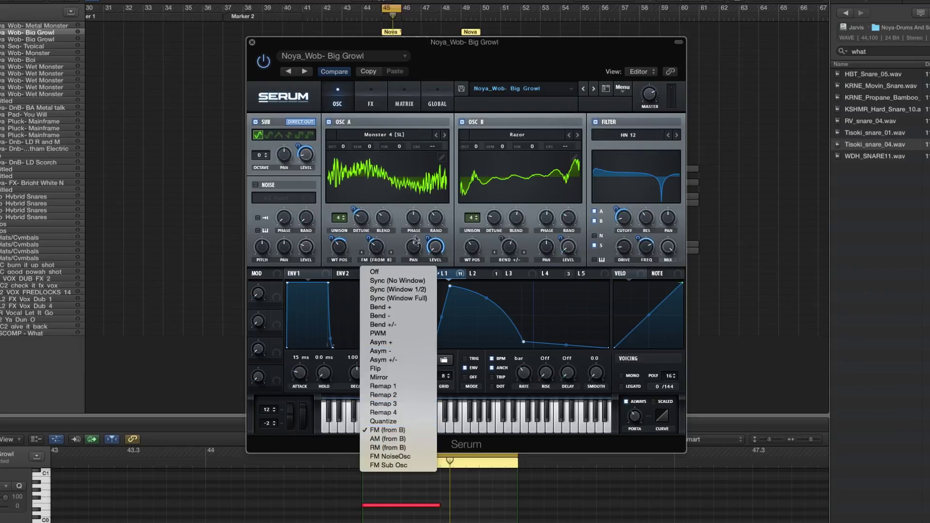
click(450, 229)
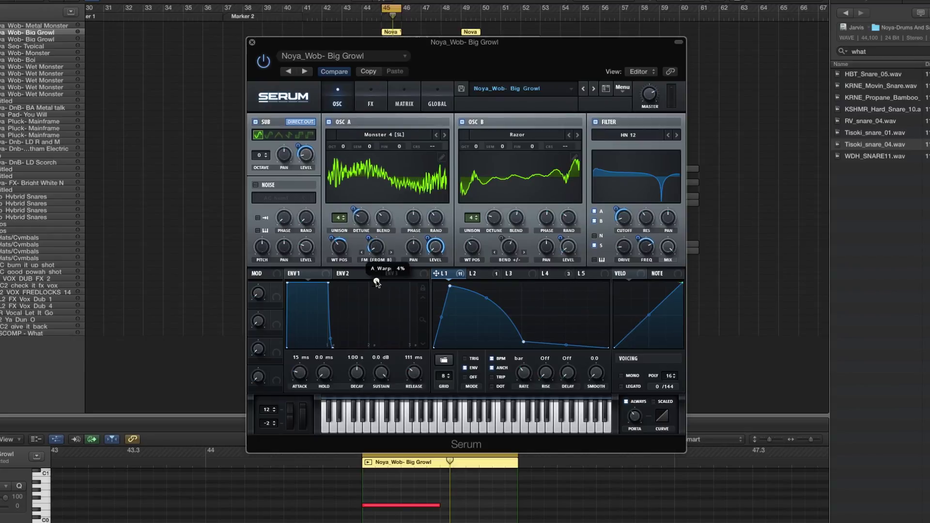
right_click(381, 253)
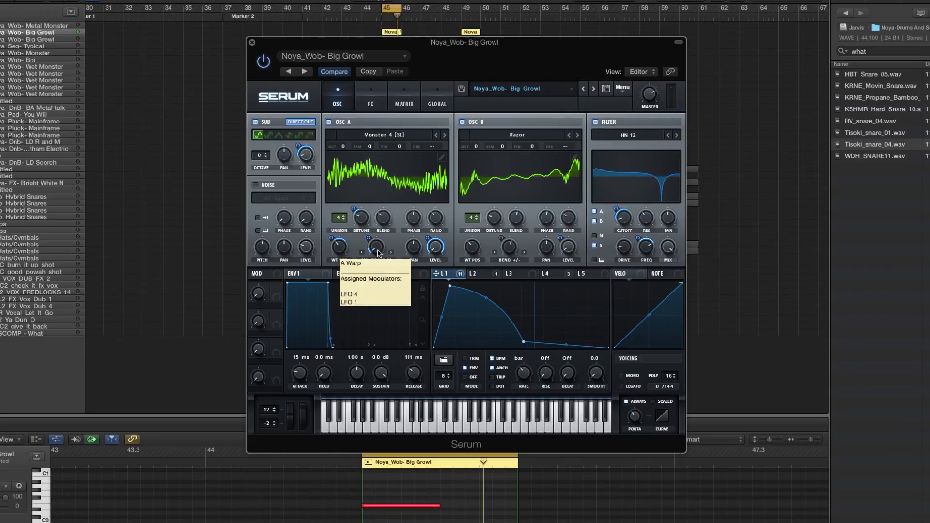
click(376, 251)
drag(377, 237, 377, 221)
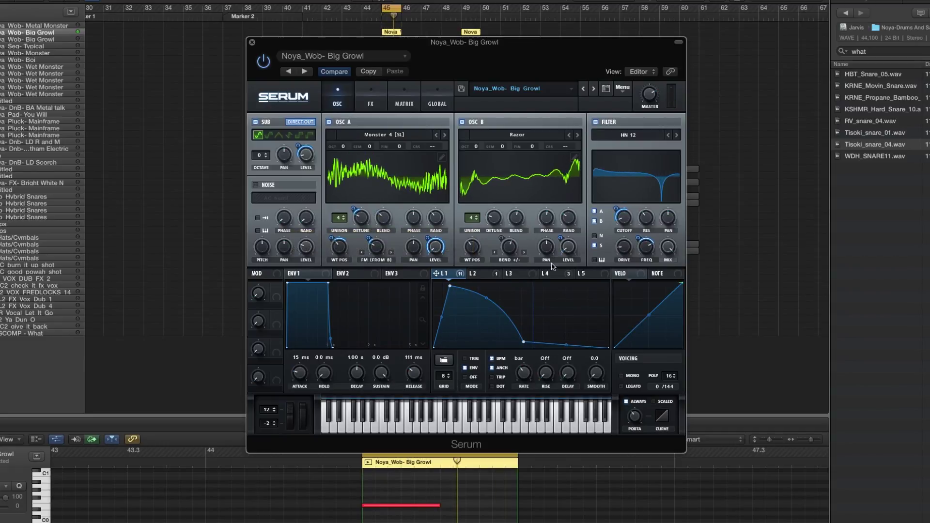
Look up oscillator B's Razor wavetable among the Digital tables
click(517, 135)
mouse_move(519, 158)
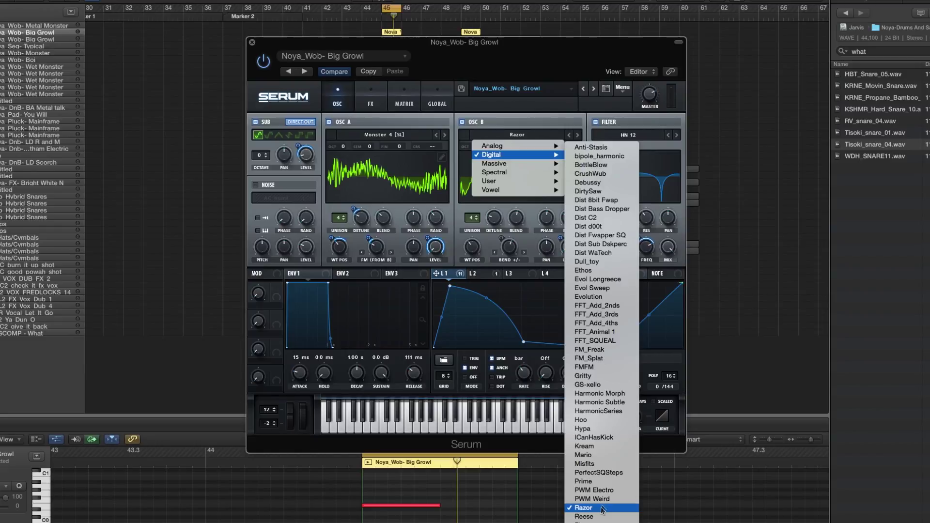
click(529, 69)
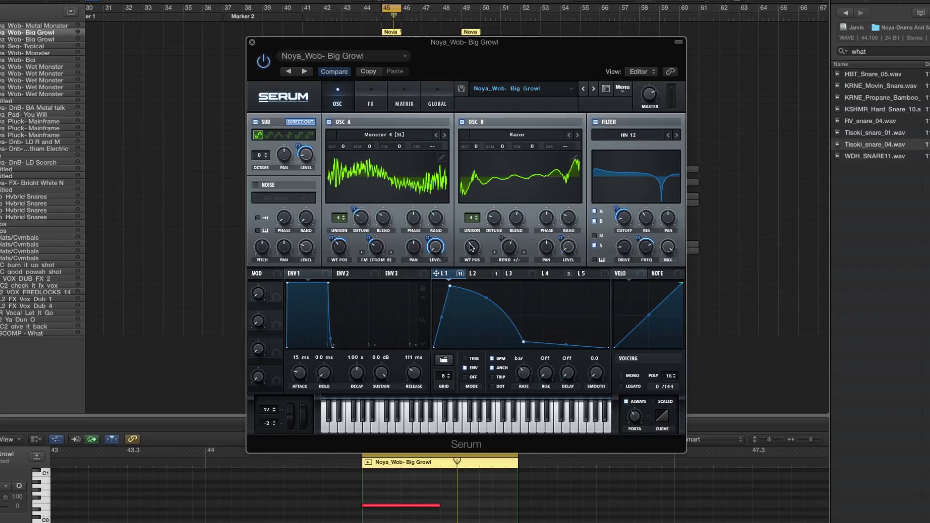
Review the warp modes available for oscillator B, including Bend +/-, and listen to the growl
click(510, 260)
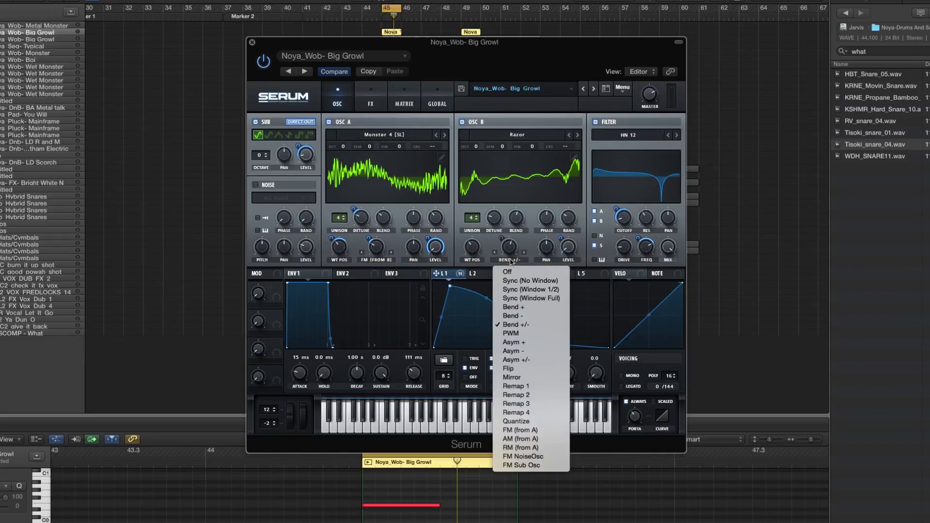
click(492, 249)
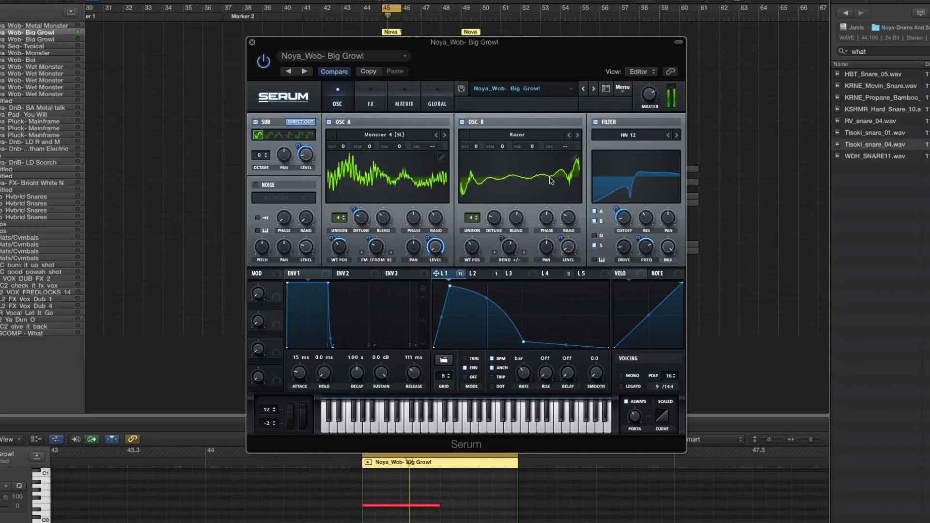
click(515, 260)
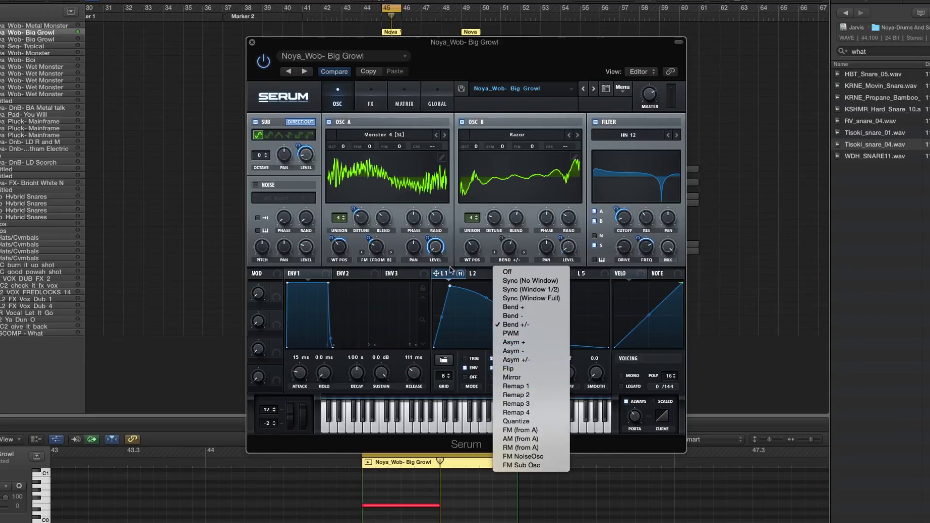
click(484, 248)
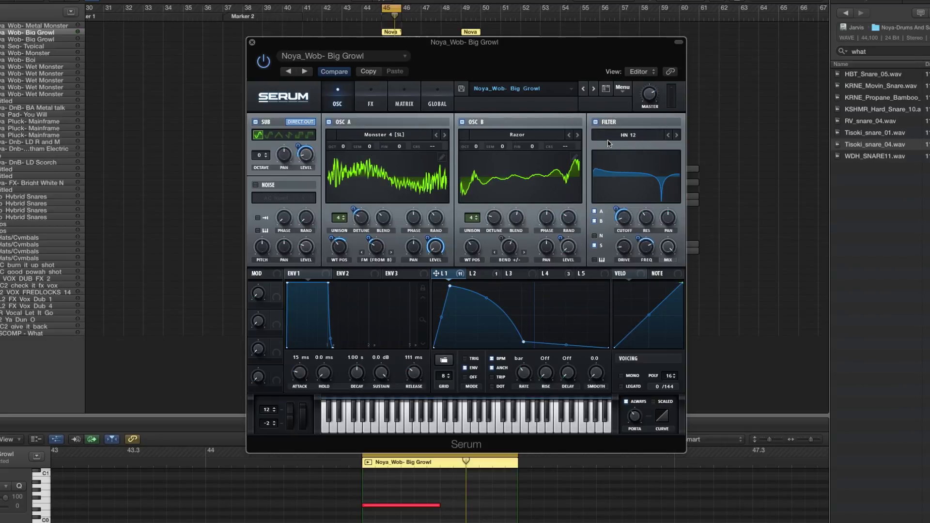
Look through the filter types in the Multi category
click(630, 137)
mouse_move(630, 155)
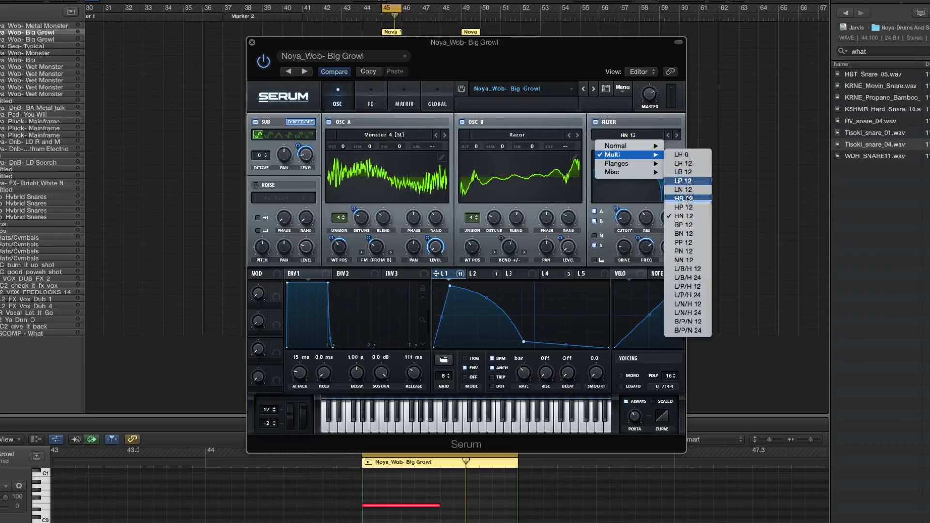
click(613, 105)
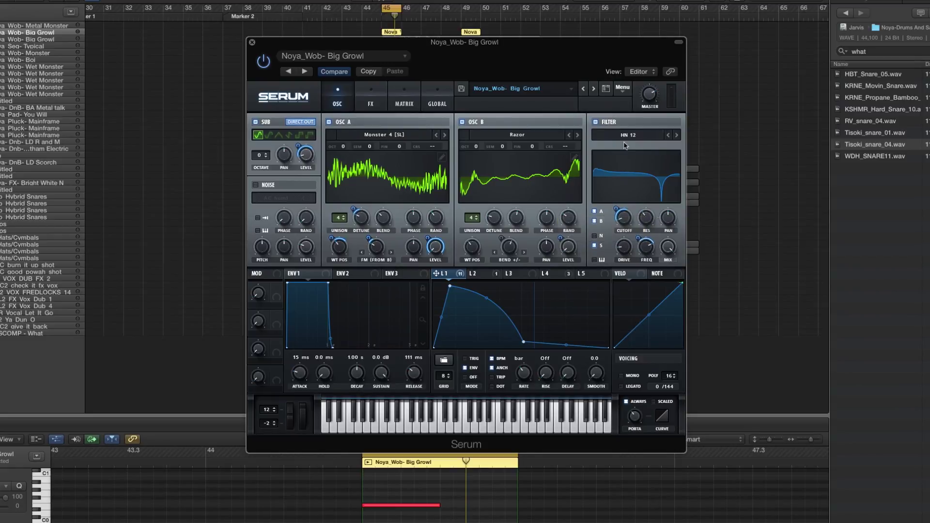
Audition the Multi filter type LH 12 on the growl and switch the filter back to HN 12
click(655, 140)
mouse_move(630, 155)
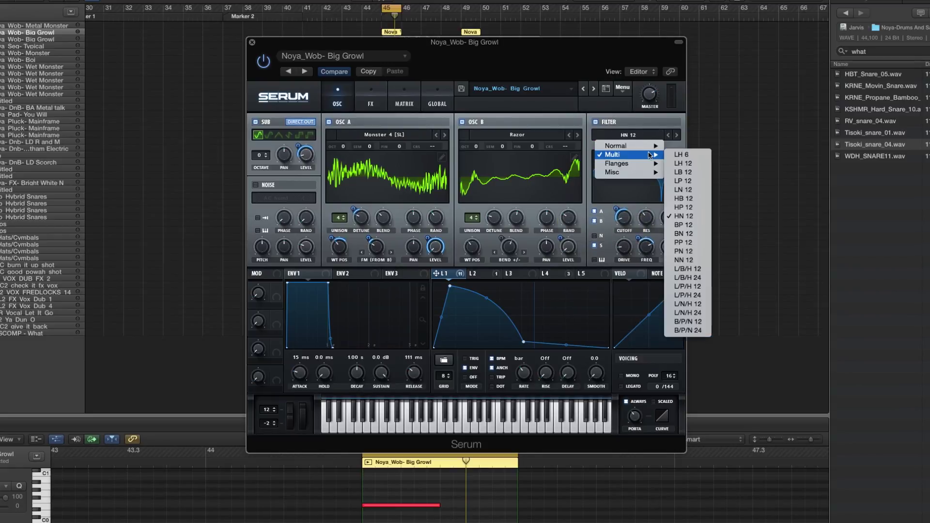
click(683, 164)
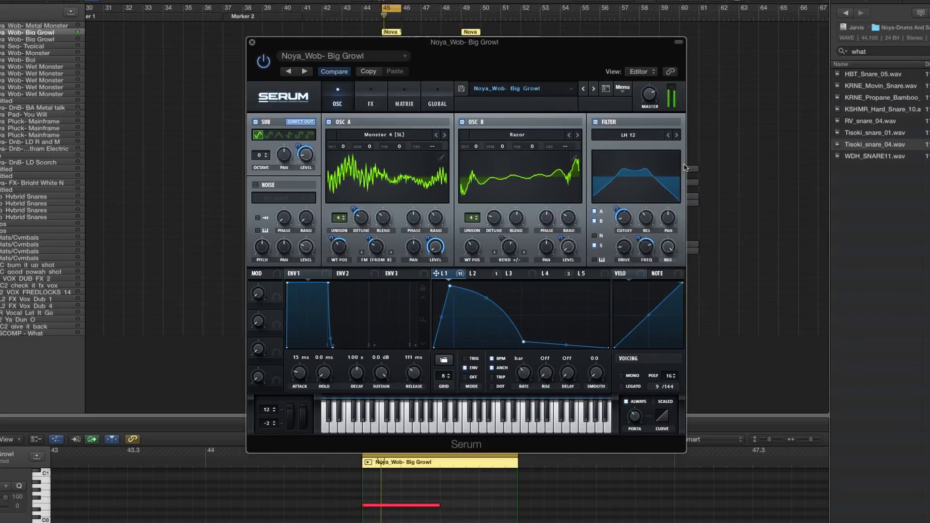
click(628, 134)
mouse_move(630, 155)
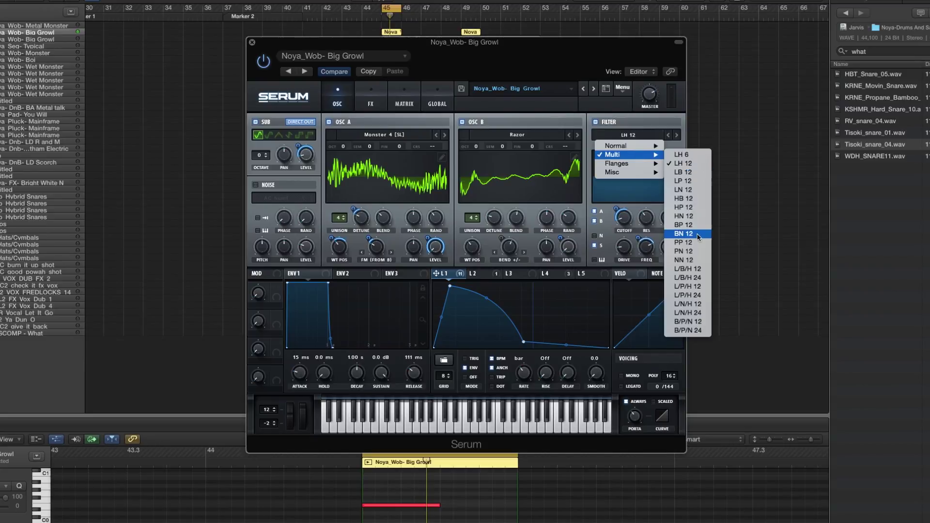
click(698, 218)
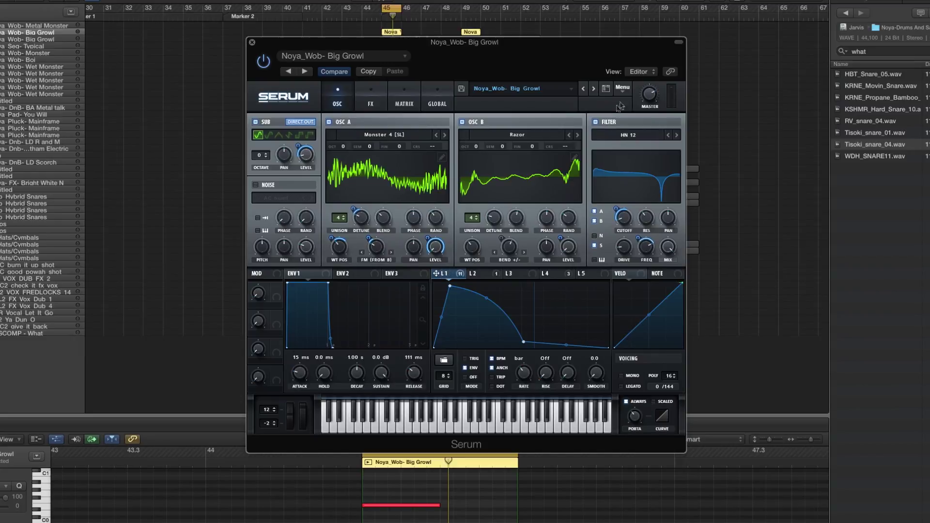
Bypass the filter to compare the sound without it and switch it back on
click(596, 122)
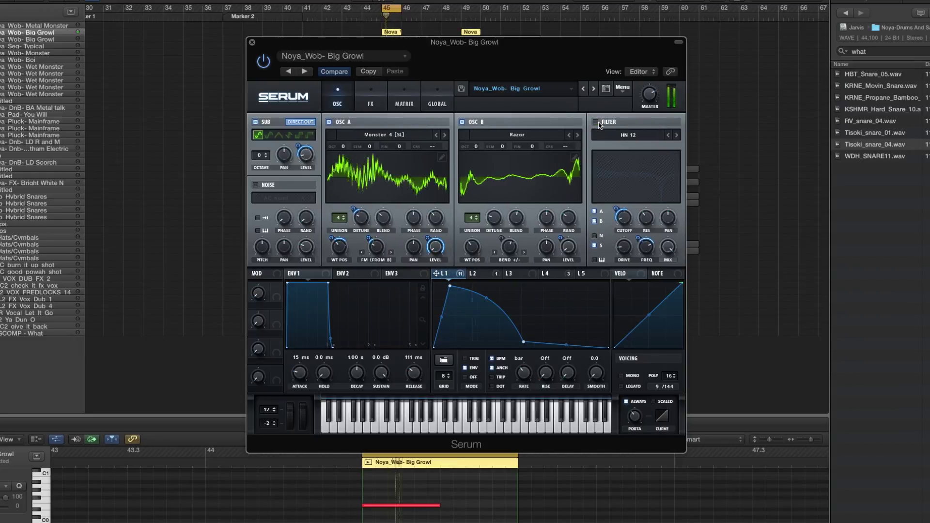
click(596, 123)
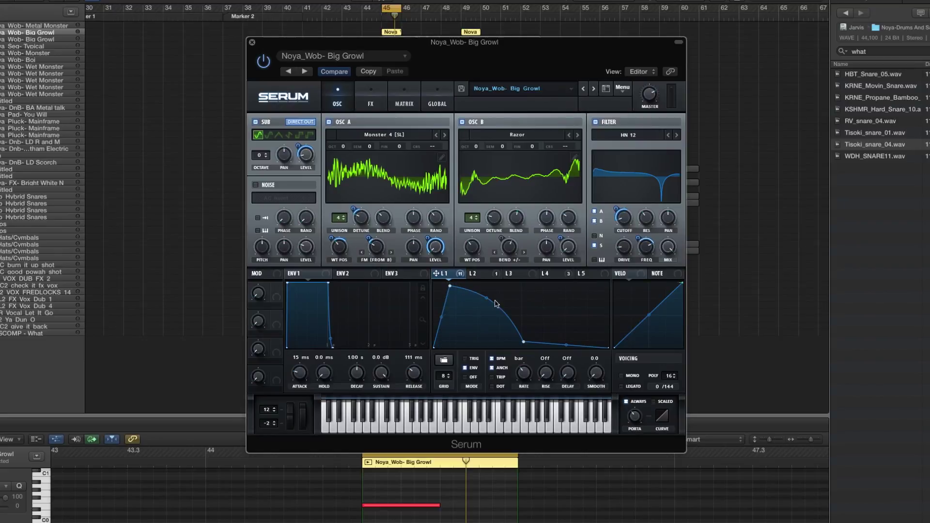
Shift LFO 1's curve and lower breakpoint slightly, and try a depth of -3 for LFO 1's modulation of the filter Freq
drag(488, 299, 490, 296)
drag(523, 342, 521, 341)
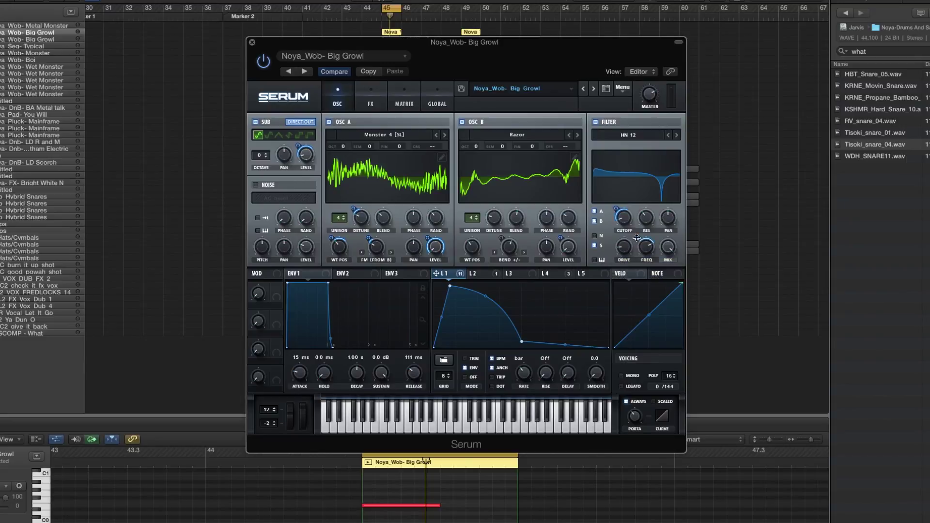
drag(637, 238, 642, 222)
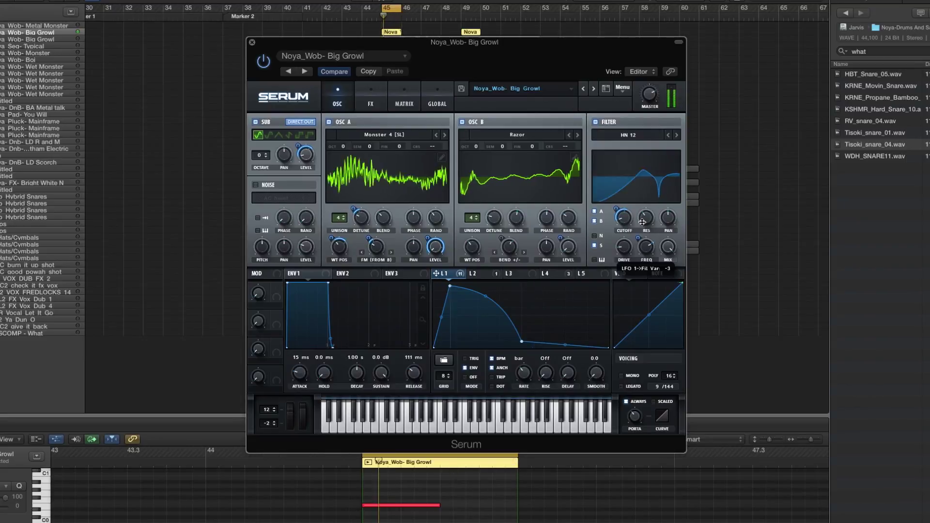
drag(642, 222, 630, 234)
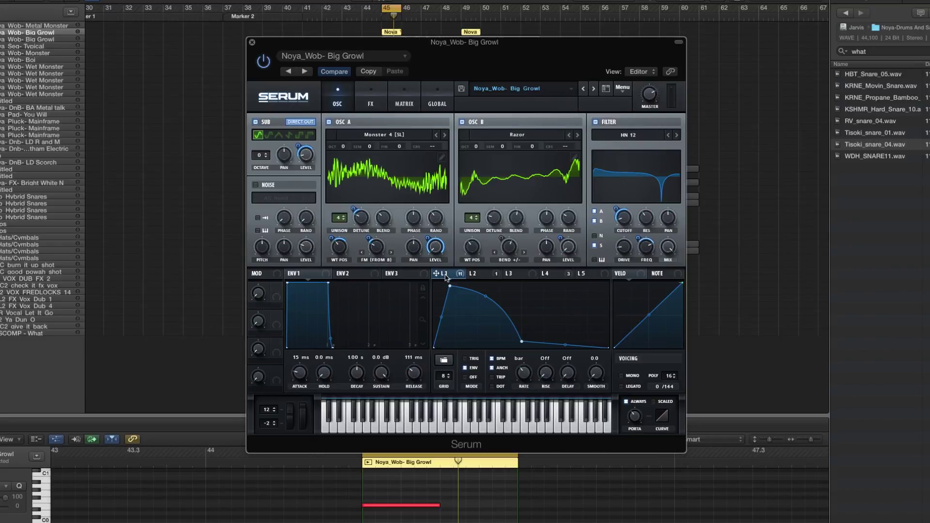
Adjust the detune of oscillator A while listening to the growl
mouse_move(439, 270)
mouse_move(365, 226)
drag(361, 217, 359, 236)
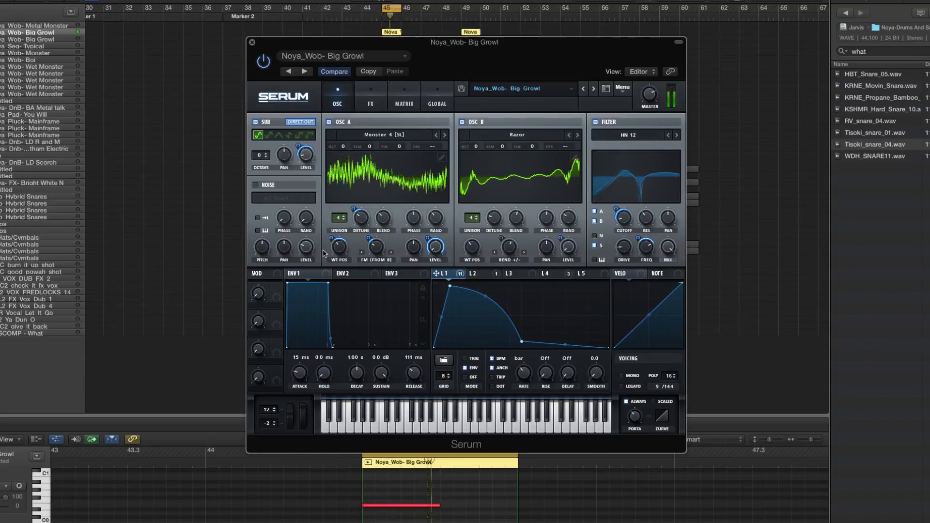
Vary how strongly LFO 1 modulates oscillator A's wavetable position, trying depths of 36 and 18
drag(332, 237, 332, 239)
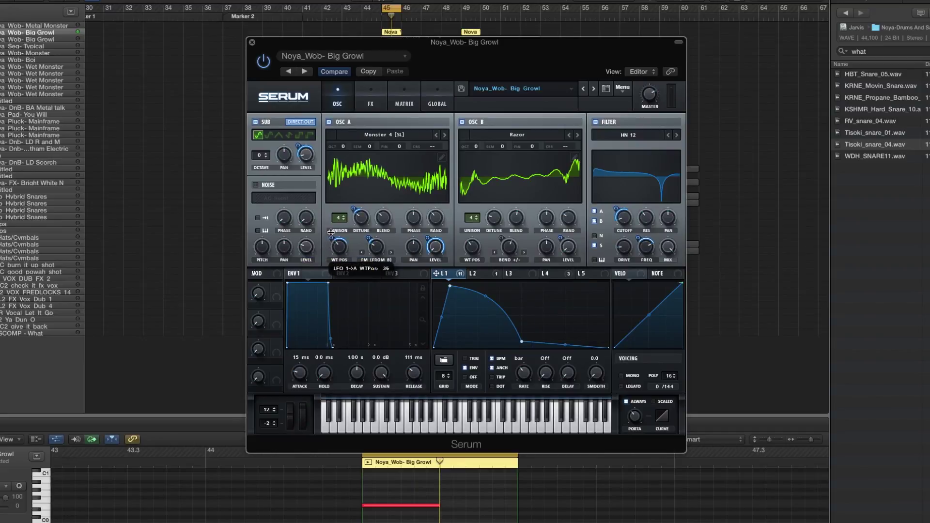
drag(331, 235, 331, 235)
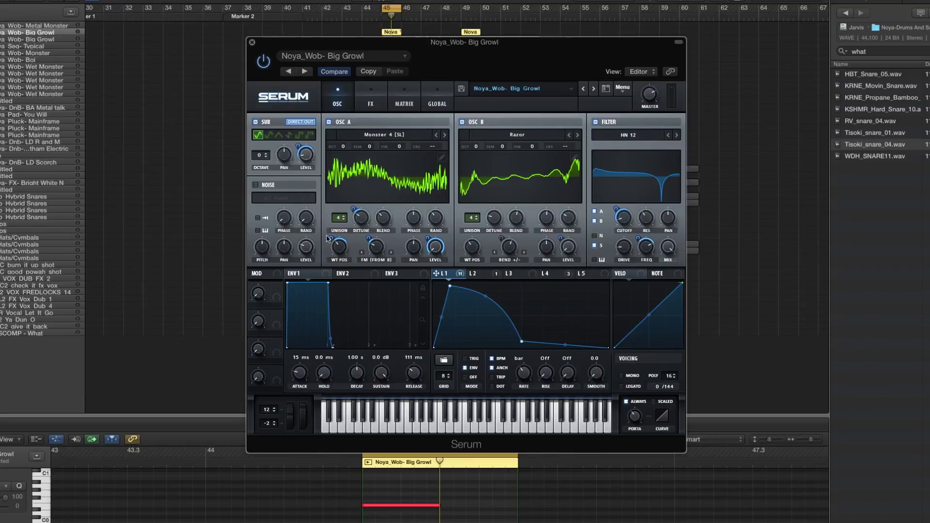
mouse_move(328, 247)
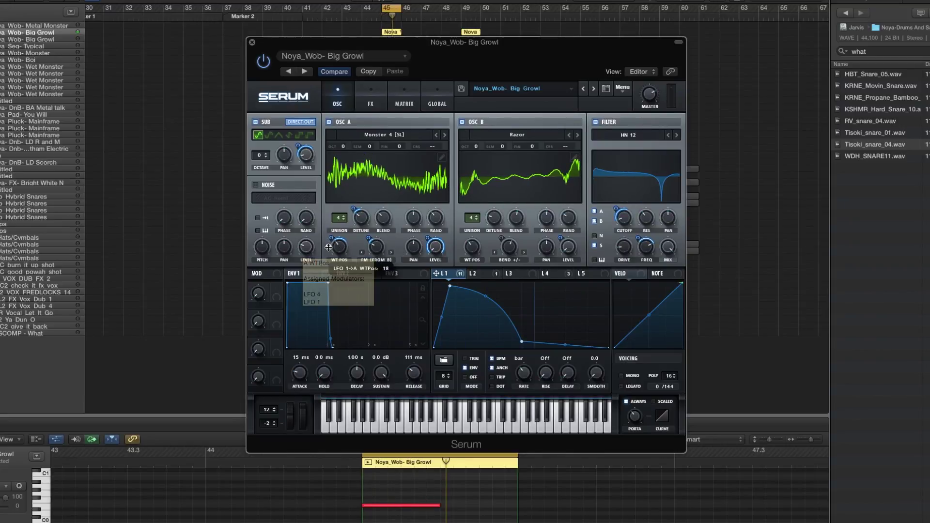
drag(328, 248, 332, 220)
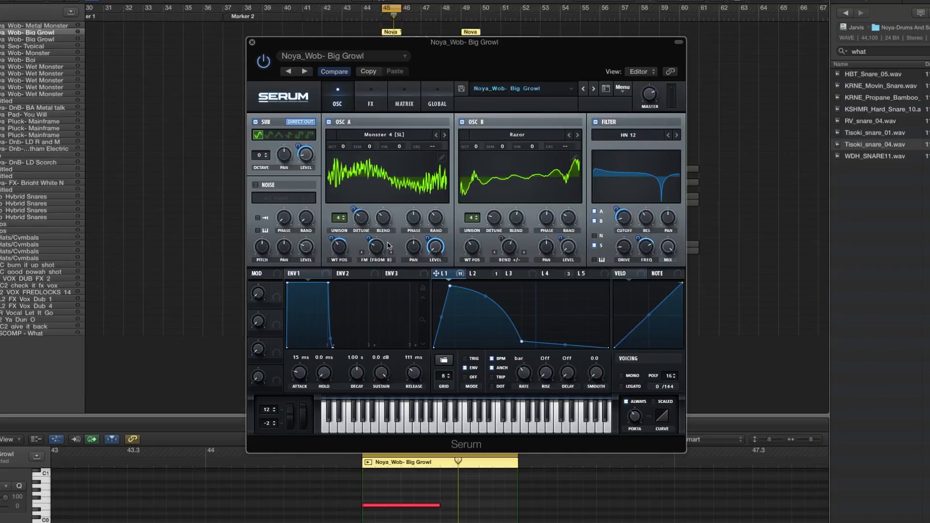
Show the effects rack and switch off the Reverb effect
click(368, 103)
drag(679, 207, 679, 269)
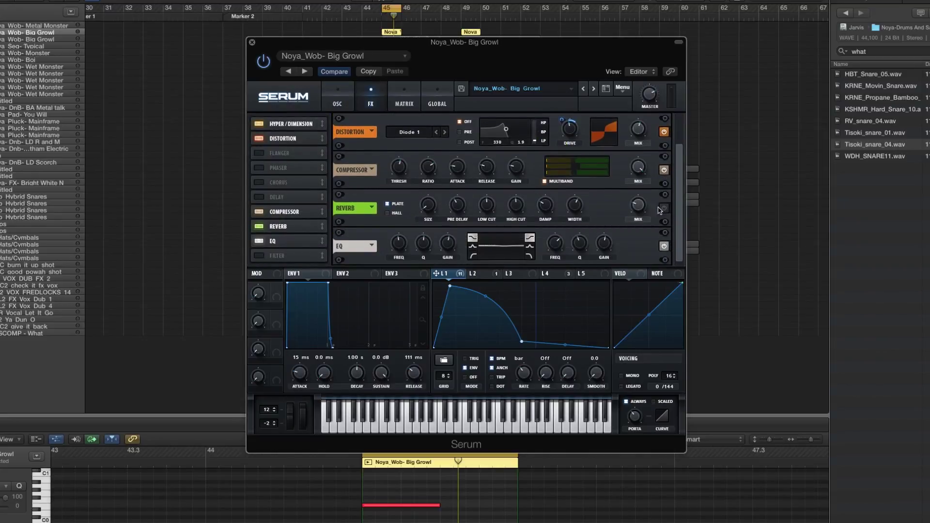
click(260, 226)
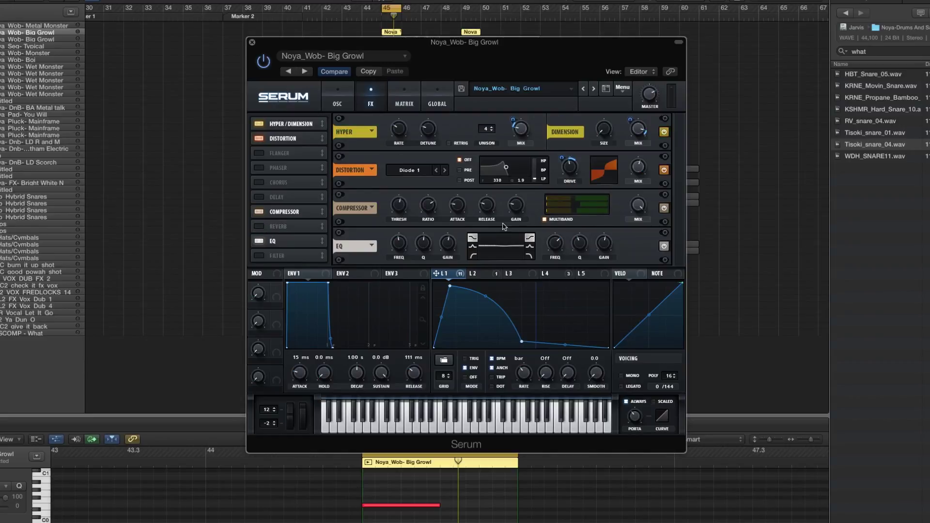
Bring up LFO 1 and examine the distortion's Drive and Mix along with the other effect mix amounts
click(445, 274)
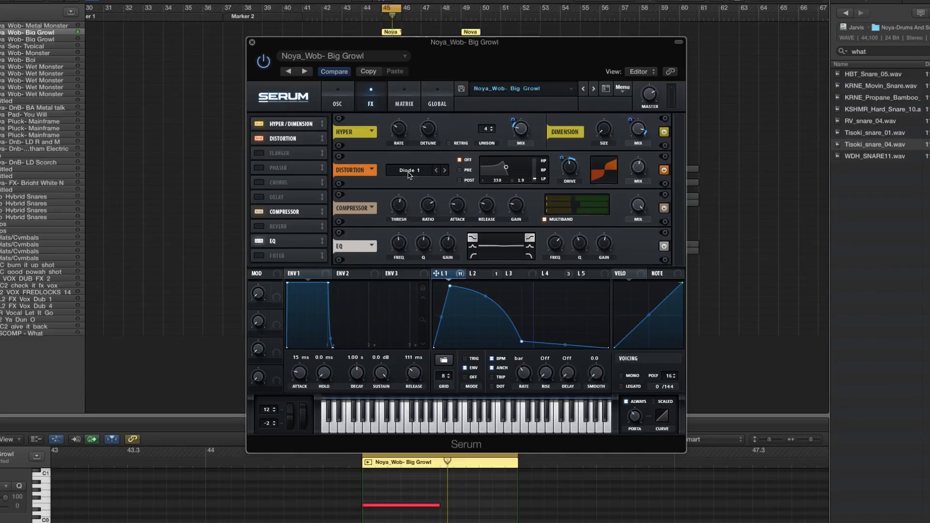
click(570, 169)
mouse_move(575, 173)
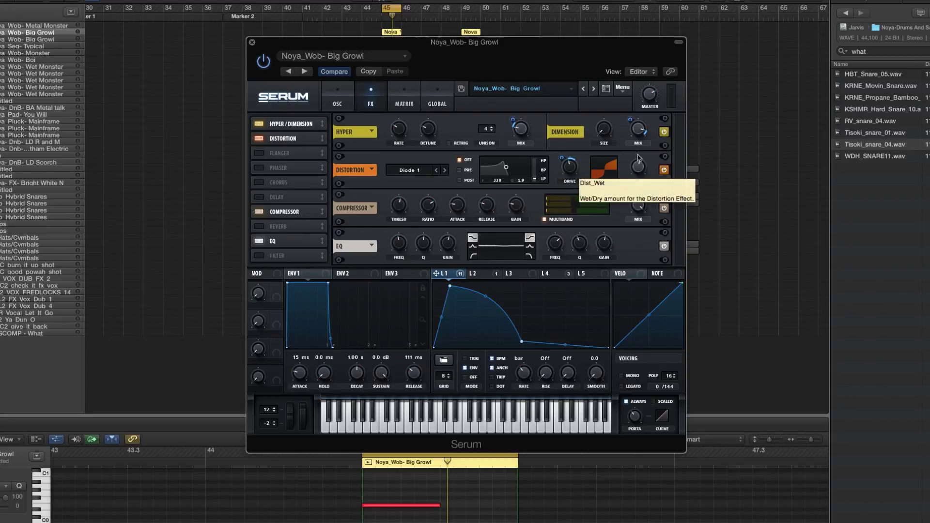
drag(636, 117, 634, 212)
key(space)
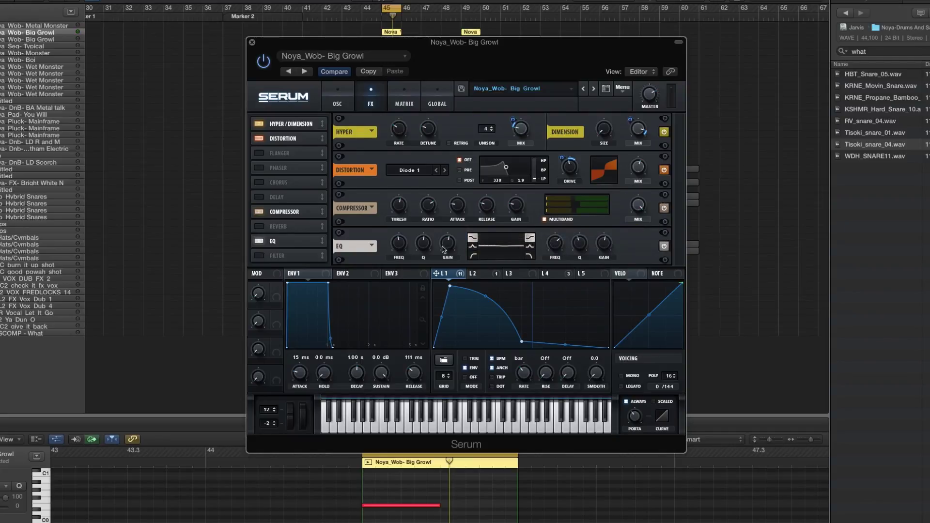
Nudge the EQ's high-band and low-band Gain slightly while auditioning the growl
drag(606, 247, 606, 246)
key(space)
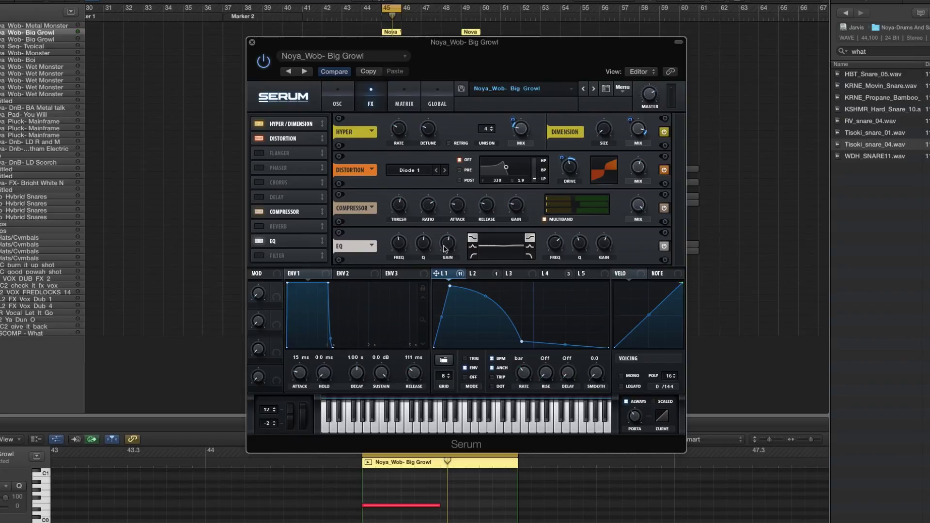
drag(445, 249, 444, 251)
Return to the oscillators and switch the sub oscillator off and back on to compare the sound
click(339, 99)
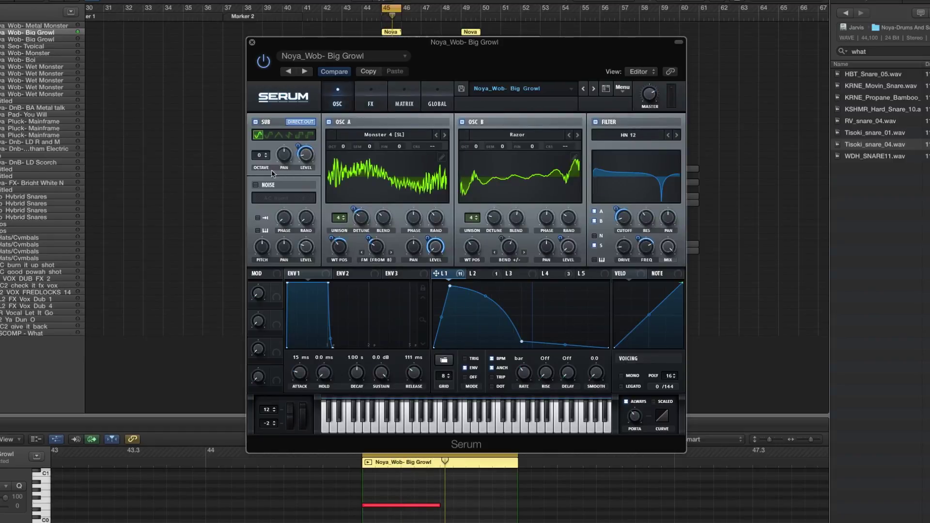
click(256, 122)
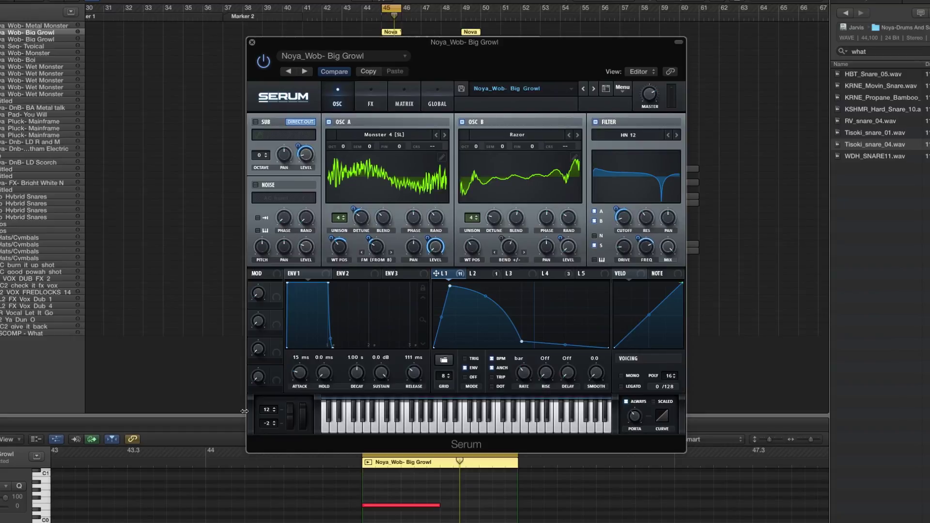
click(257, 124)
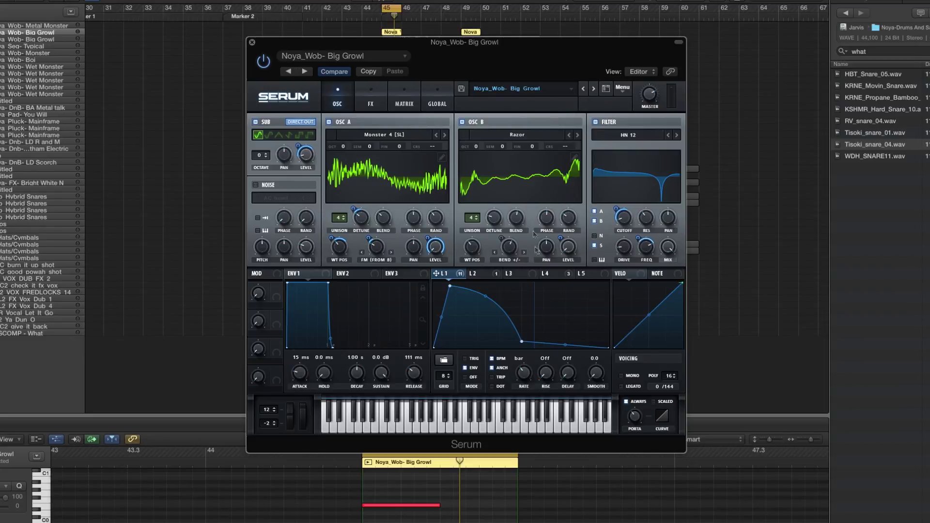
Lower the peak of LFO 4's triangle slightly, and check LFO 4 and LFO 1 as modulators of oscillator A's wavetable position
click(552, 273)
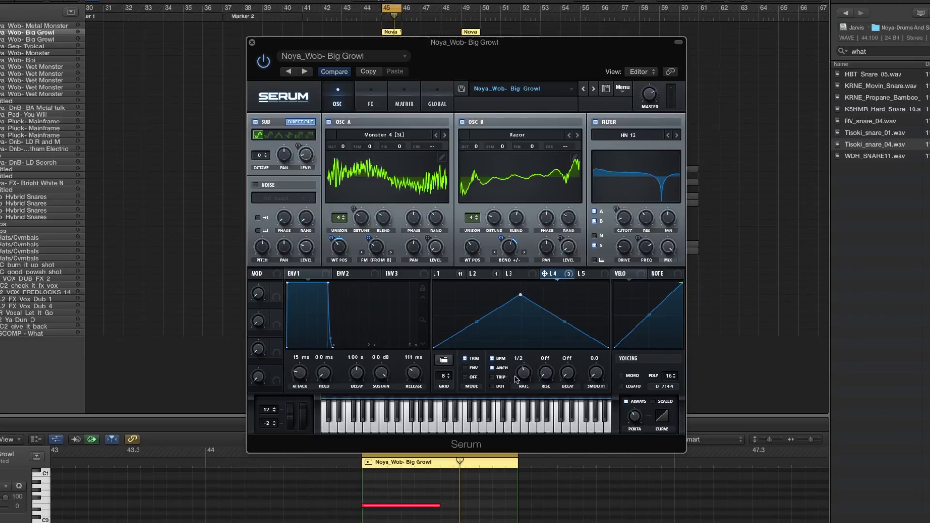
mouse_move(520, 295)
mouse_down()
mouse_move(520, 284)
mouse_move(521, 298)
mouse_up()
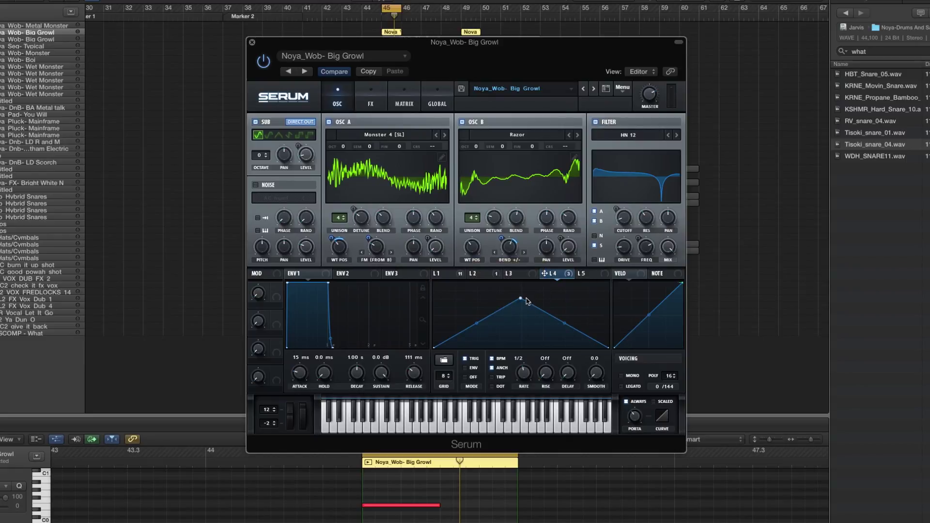
mouse_move(338, 248)
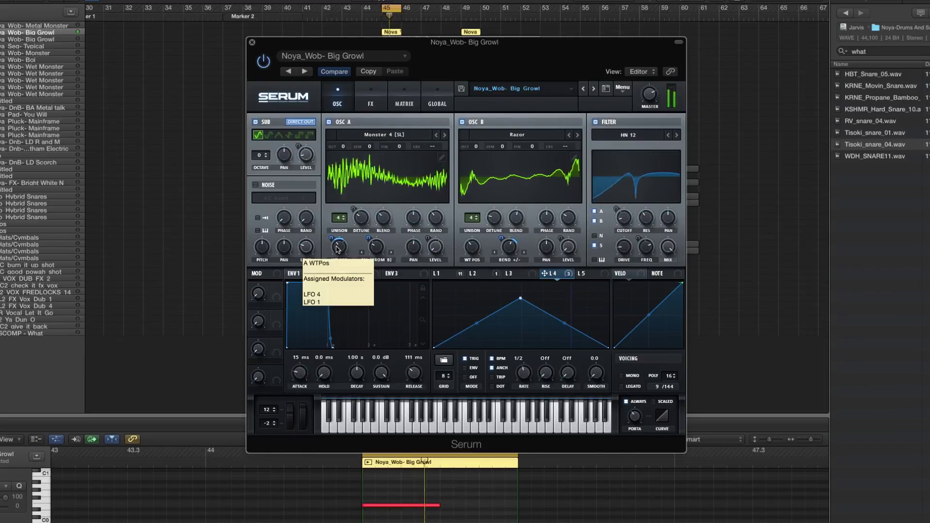
click(442, 273)
click(545, 275)
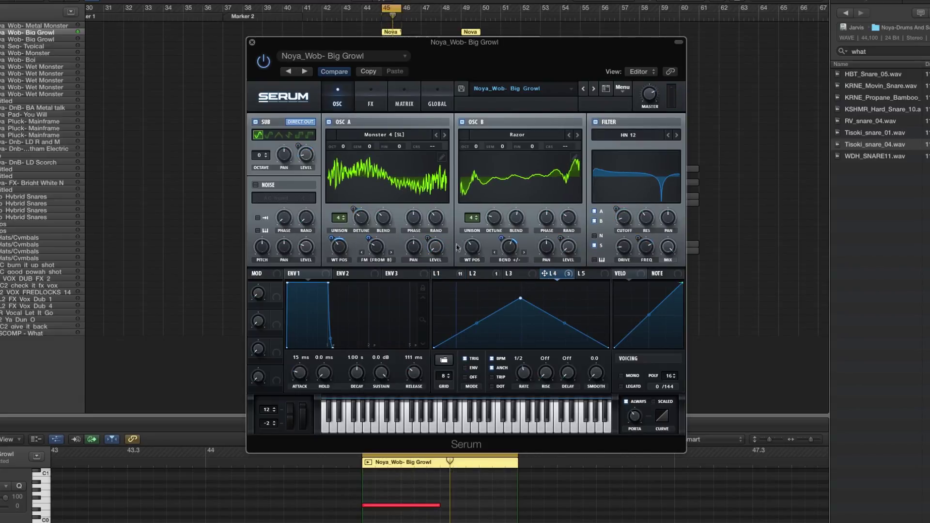
Move the Serum window lower and review the patch's effects, oscillators, LFO 1 and envelope 1 attack
drag(359, 44, 362, 67)
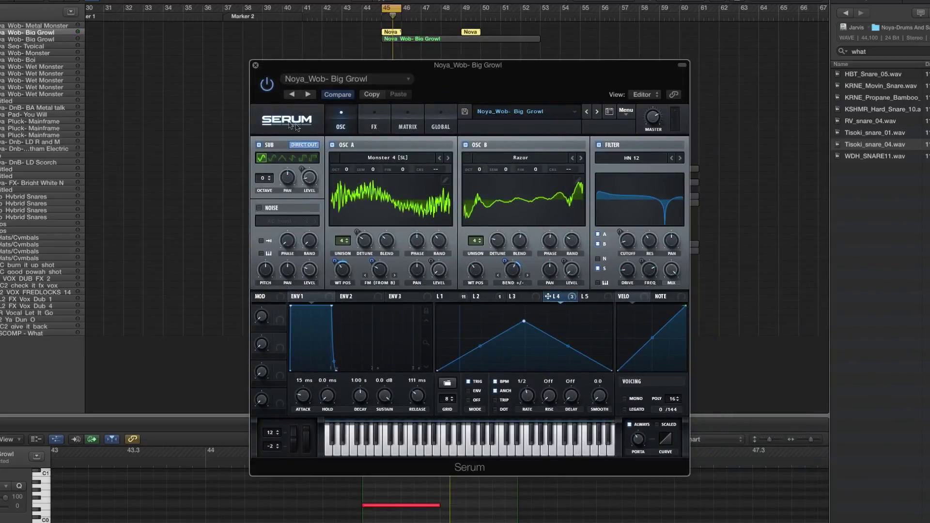
click(374, 128)
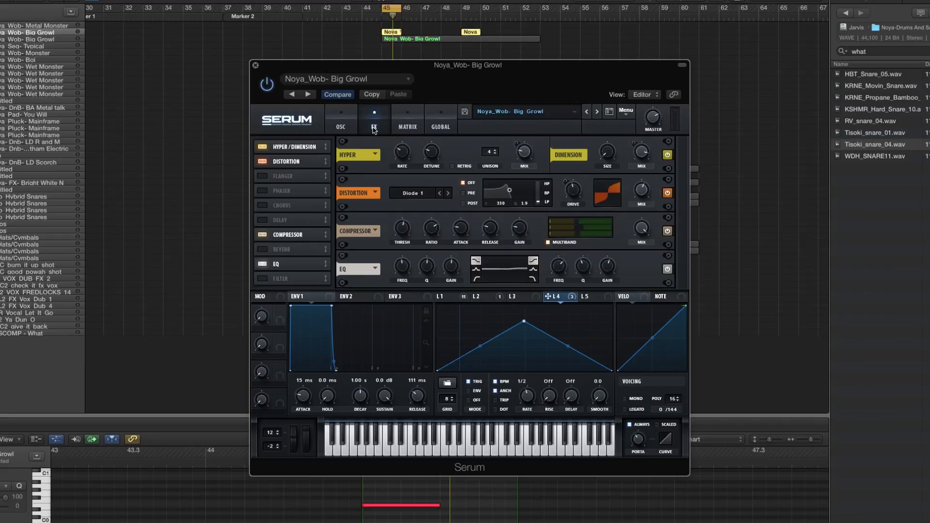
click(341, 127)
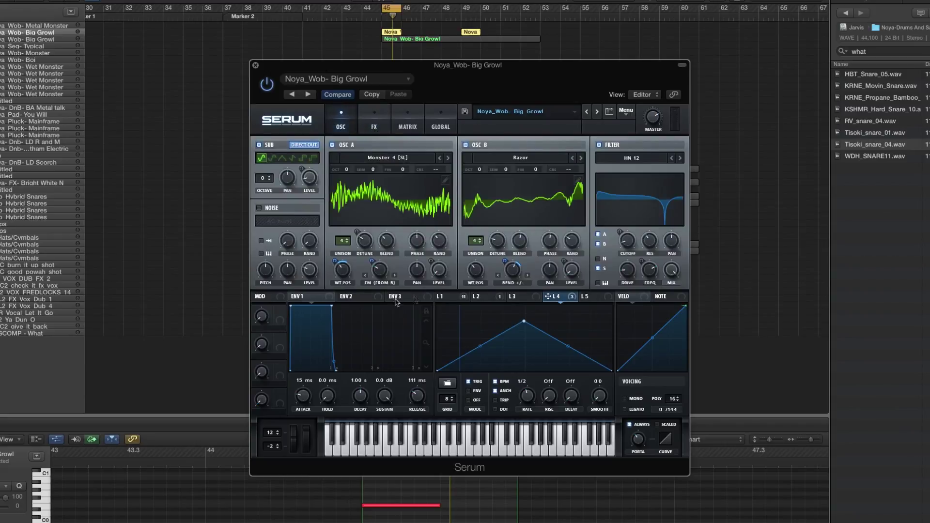
click(447, 296)
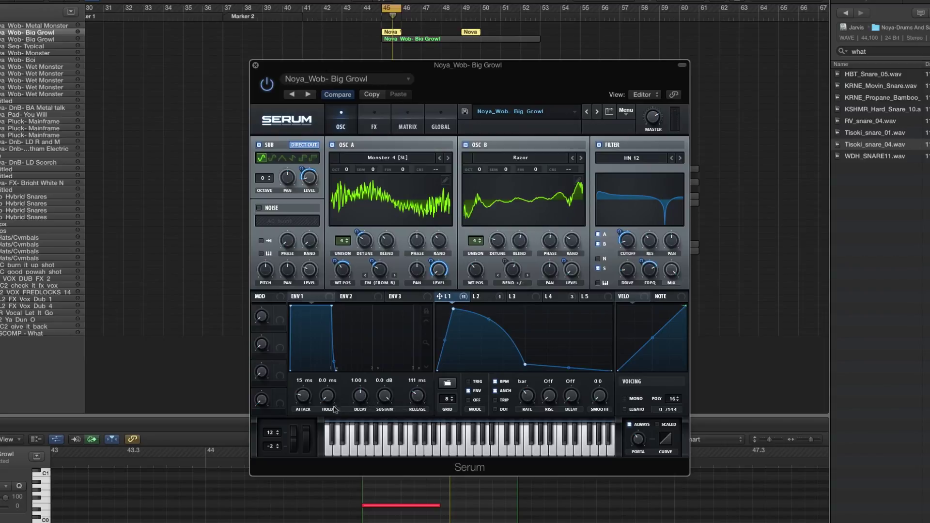
click(304, 397)
Extend the cycle range to bar 53 to cover the whole Noya_Wob- Big Growl region, and play it with the Serum window moved clear
click(445, 2)
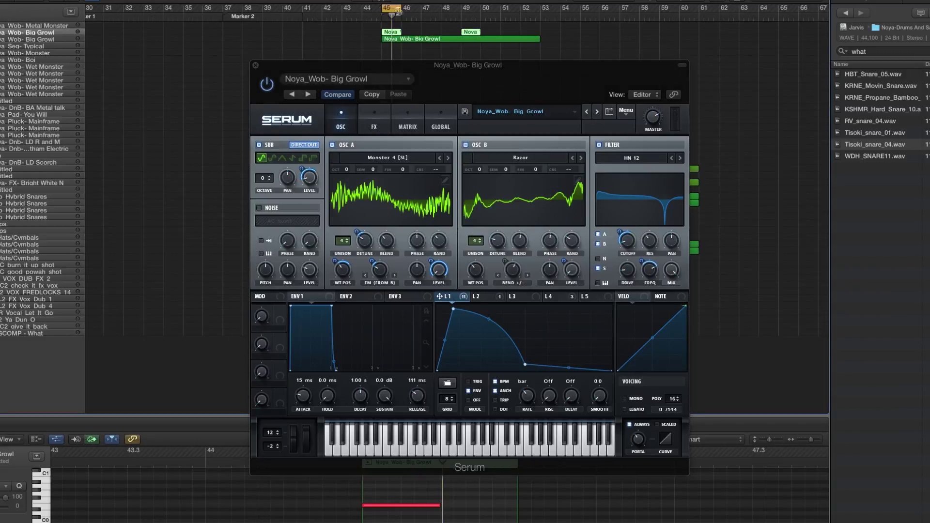
drag(401, 9, 541, 10)
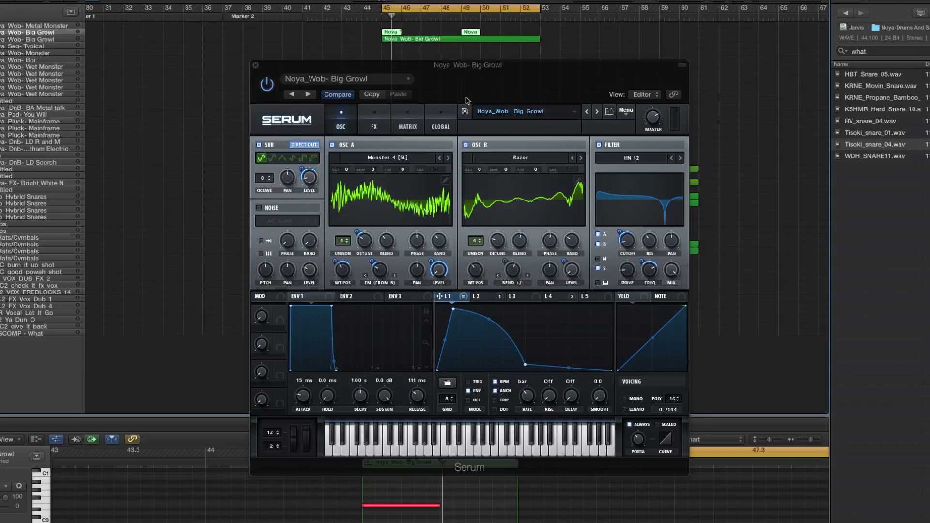
drag(331, 67, 349, 90)
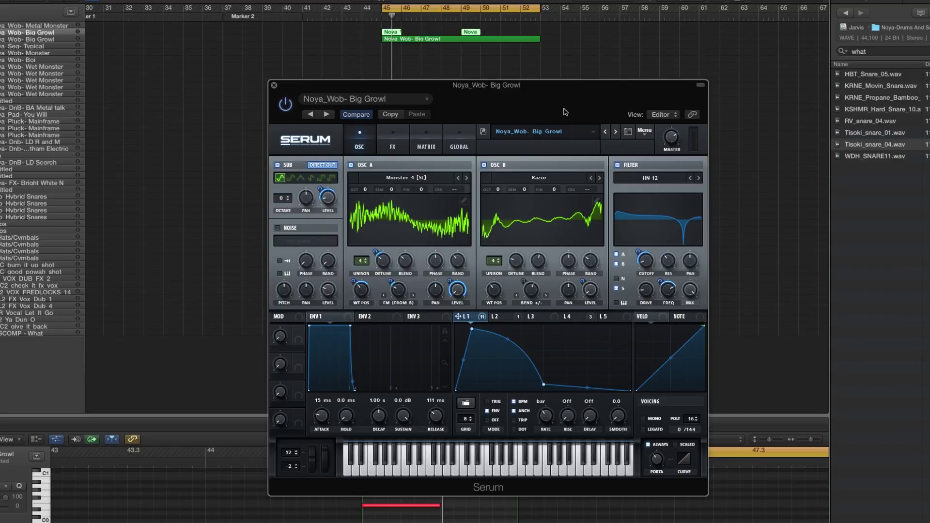
key(space)
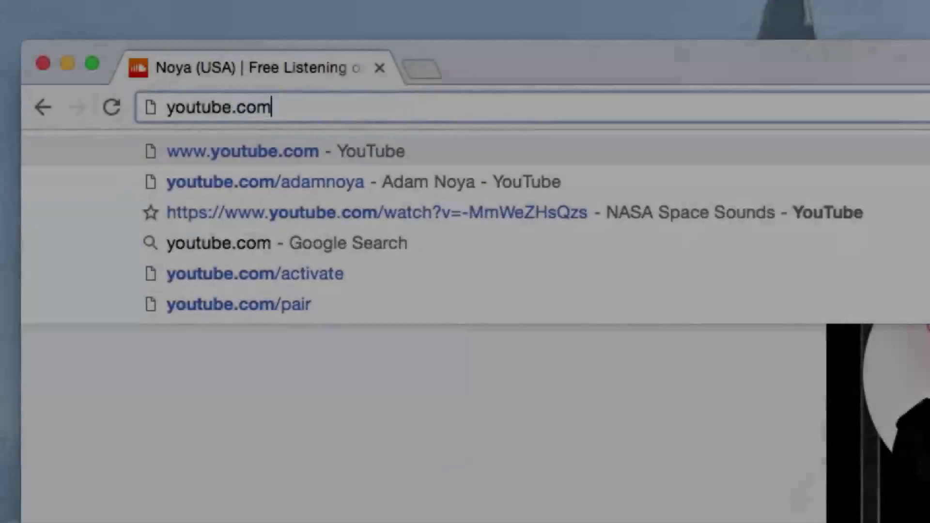
Switch to the Chrome browser and open the YouTube channel at youtube.com/adamnoya
text(/)
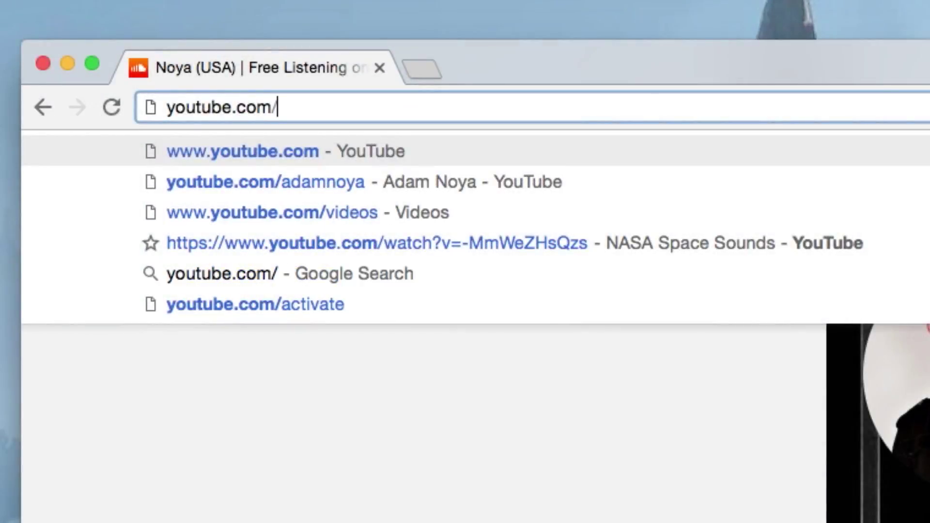
text(adamnoya)
key(Return)
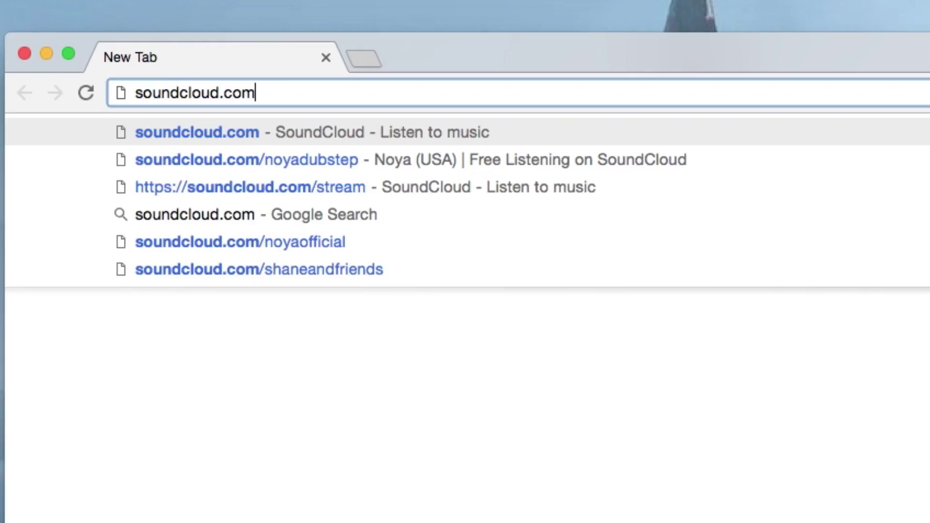
Open the Noya artist profile at soundcloud.com/noyadubstep
text(/noyadubst)
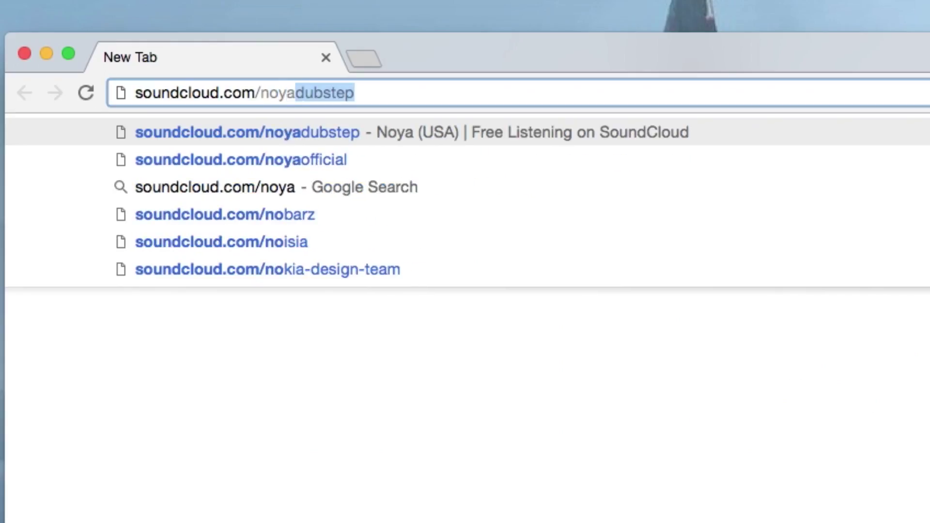
text(ep)
key(Return)
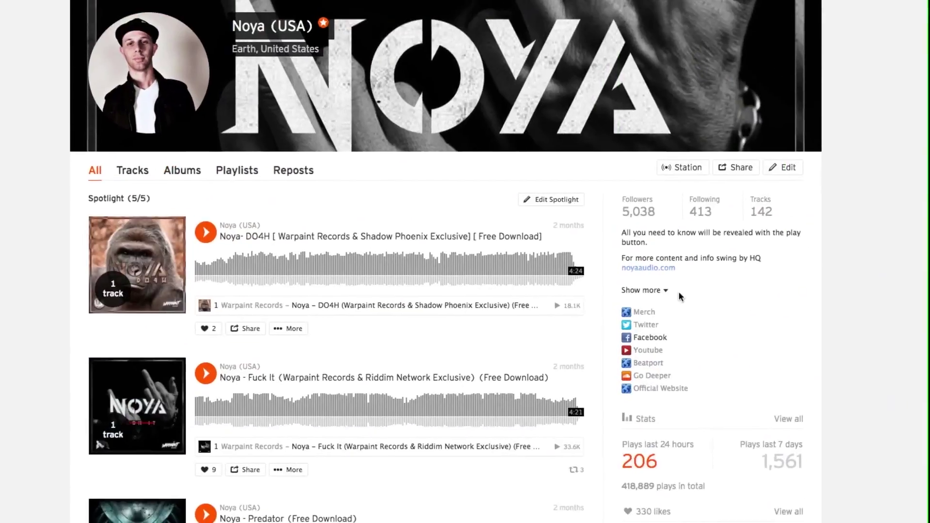